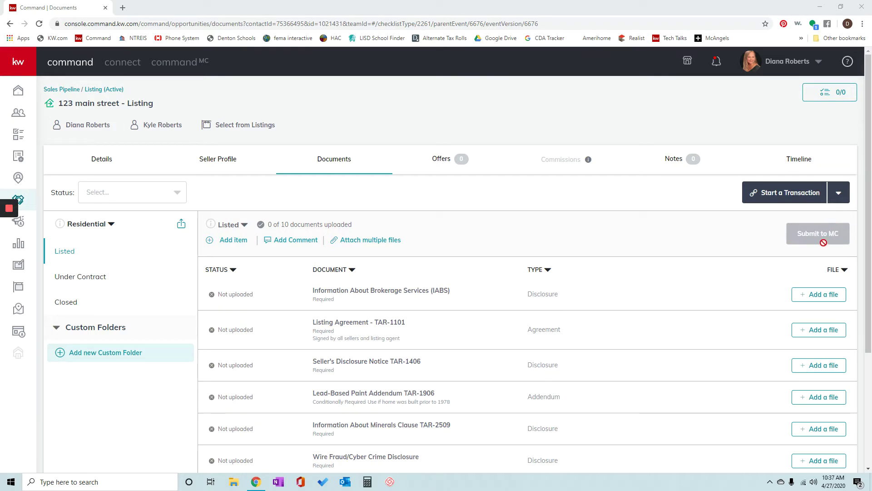
- Open the listing's Offers tab and start a new offer version
click(437, 162)
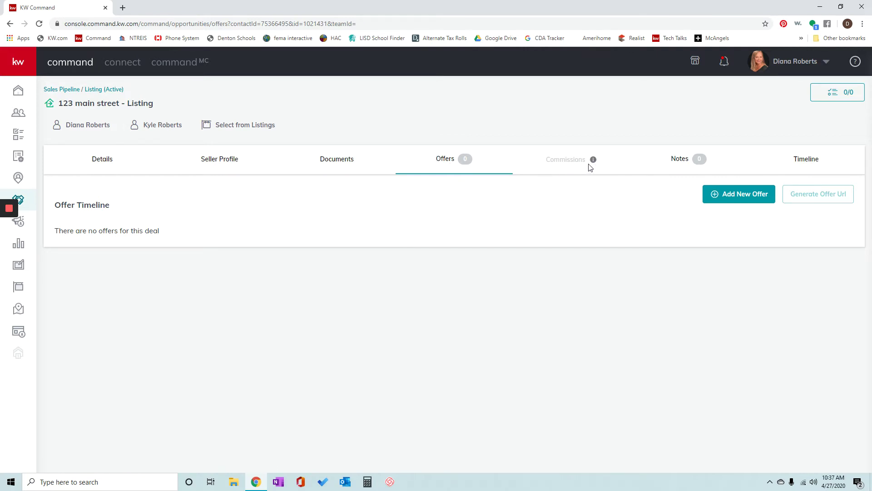
mouse_move(590, 160)
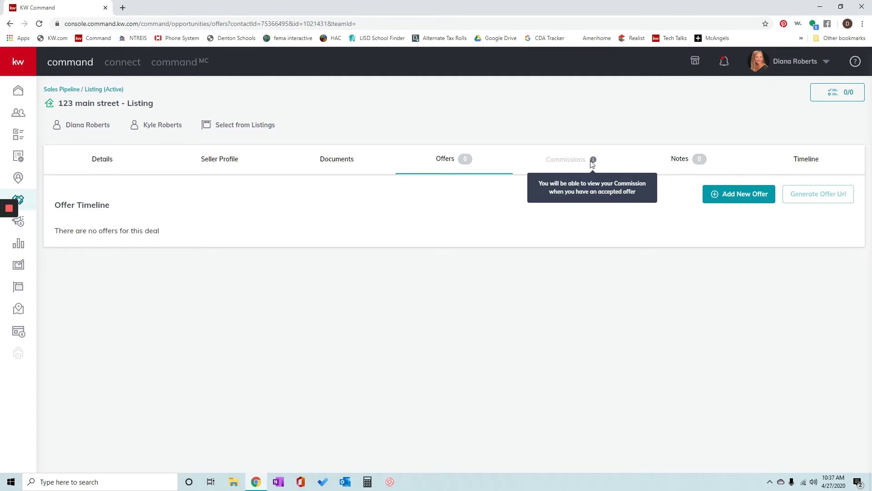
click(730, 194)
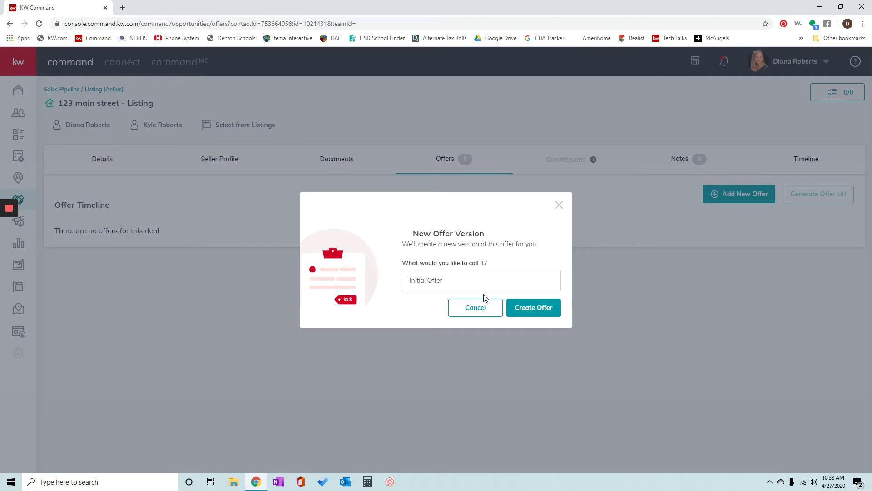
- Create the Initial Offer with close date 5/15/2020 and proceed to its Parties step
click(533, 313)
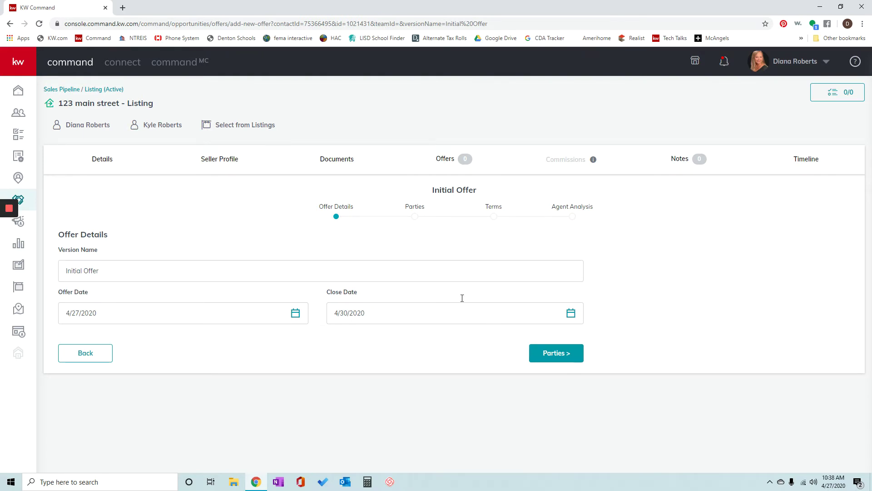
click(572, 313)
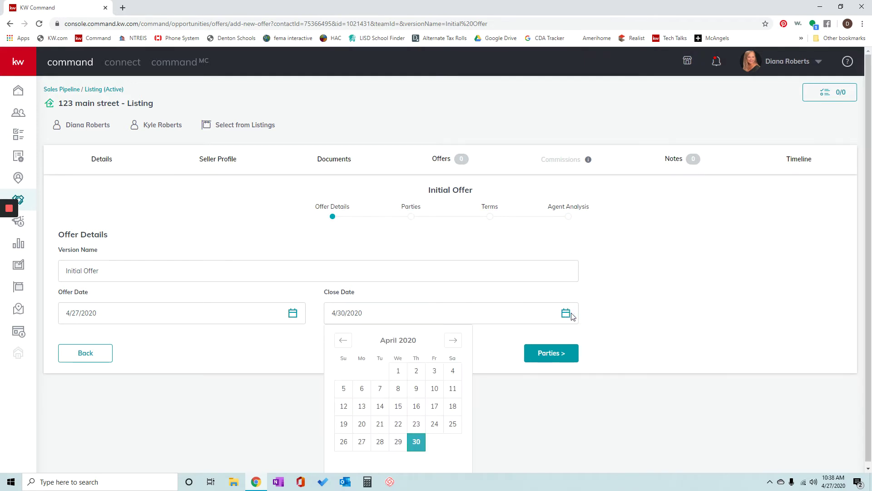
click(453, 340)
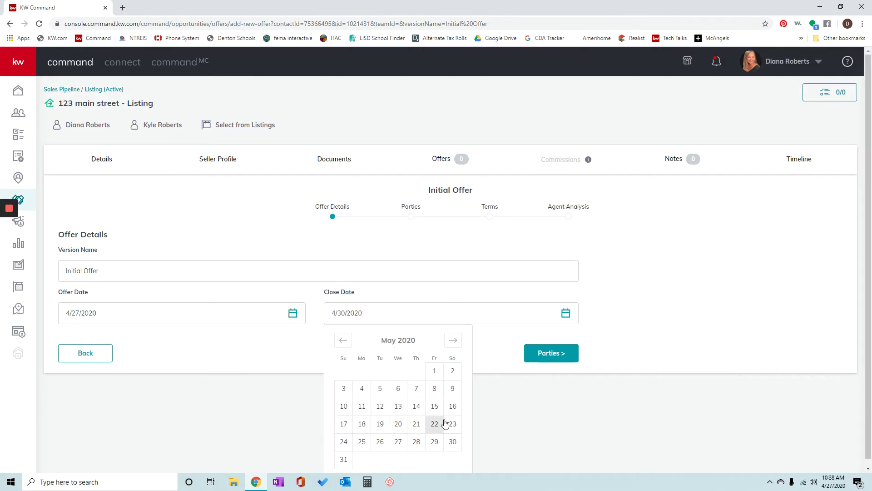
click(435, 407)
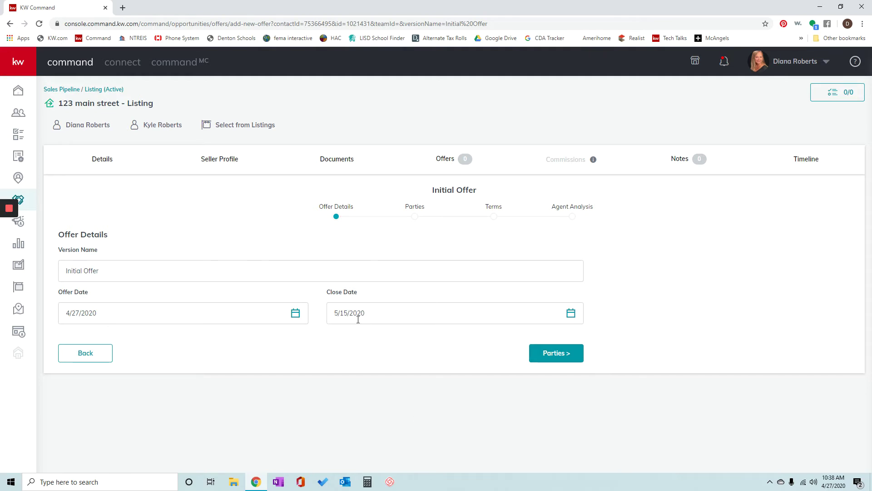
click(558, 354)
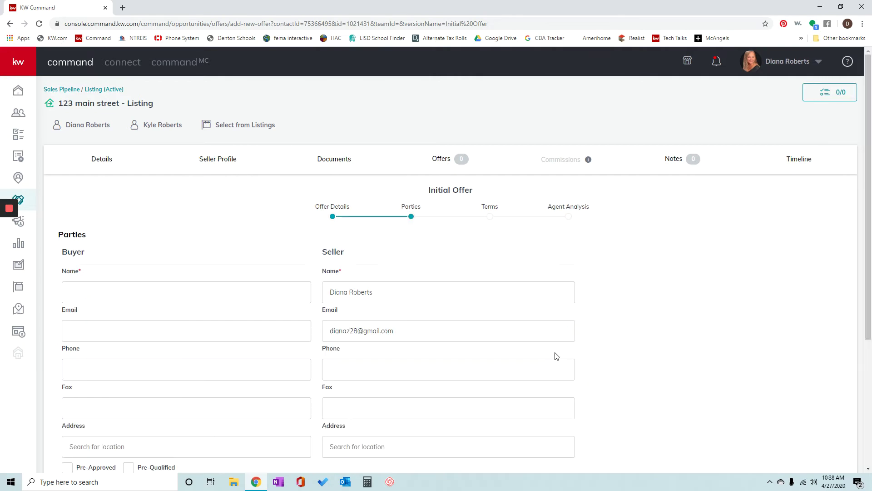
- Enter the buyer's name, pick the suggested buyer's agent, and continue to Terms
click(154, 288)
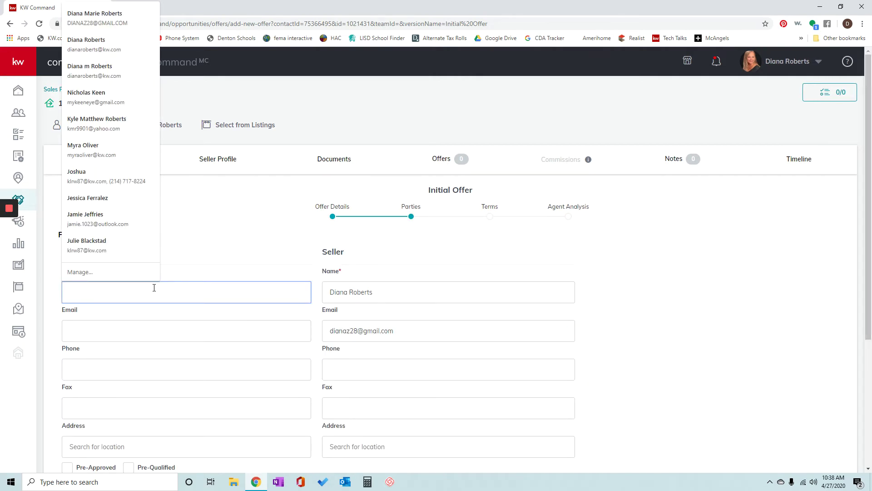
text(Jane Doe)
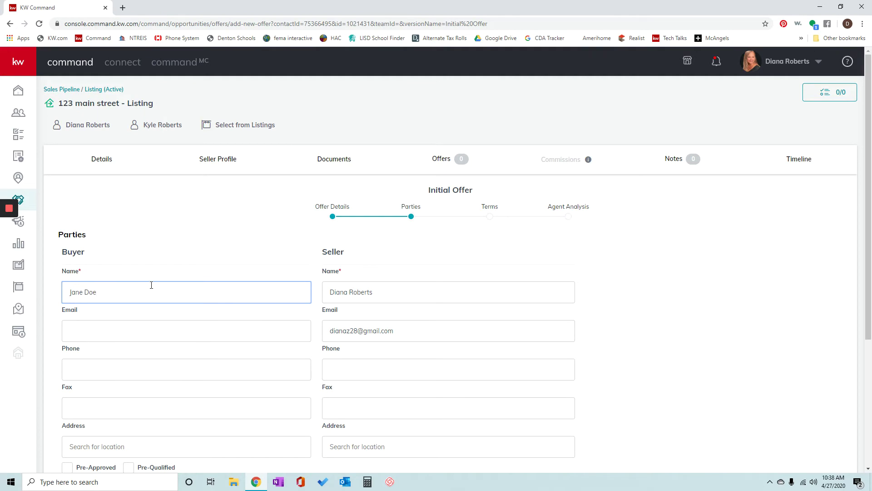
scroll(151, 285, down, 1)
scroll(386, 348, down, 2)
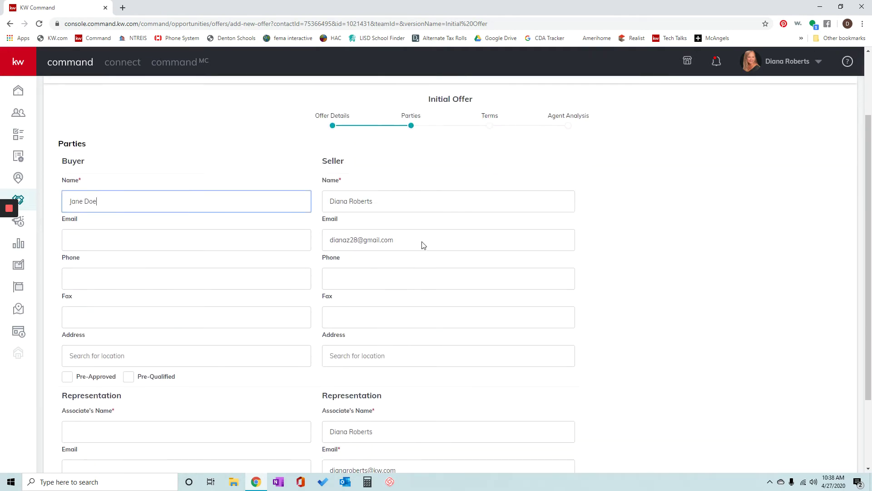
scroll(456, 266, down, 2)
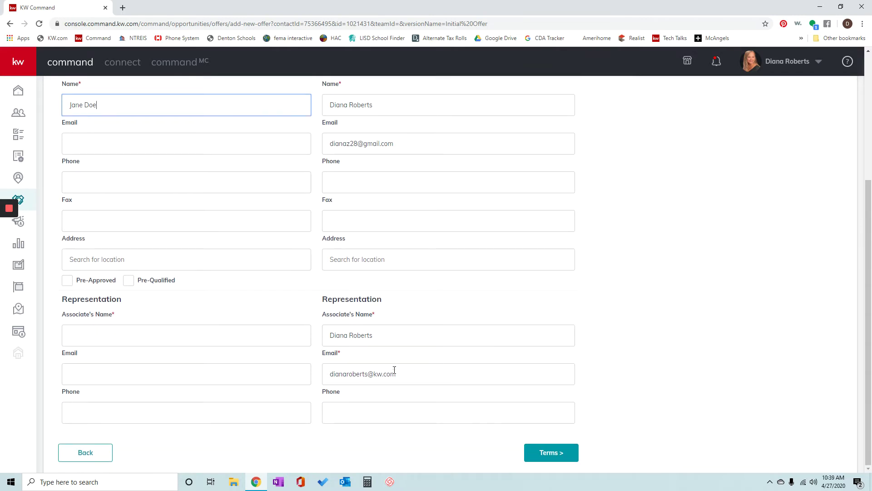
click(181, 343)
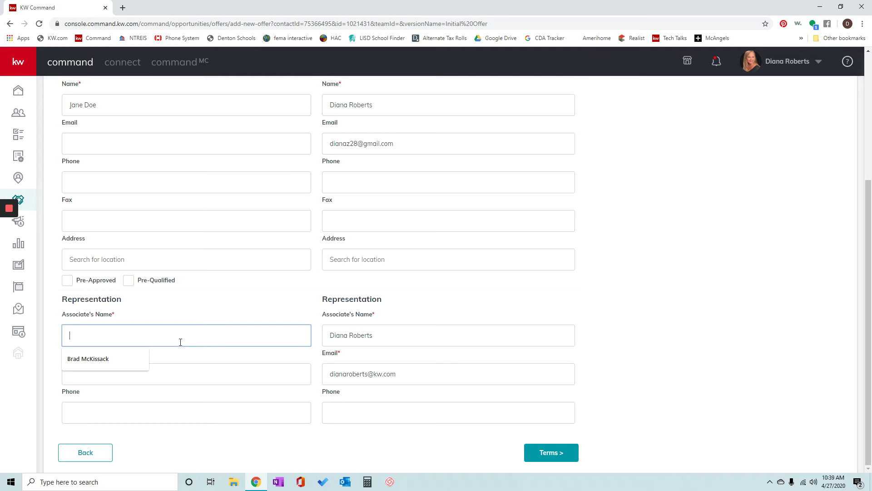
click(106, 353)
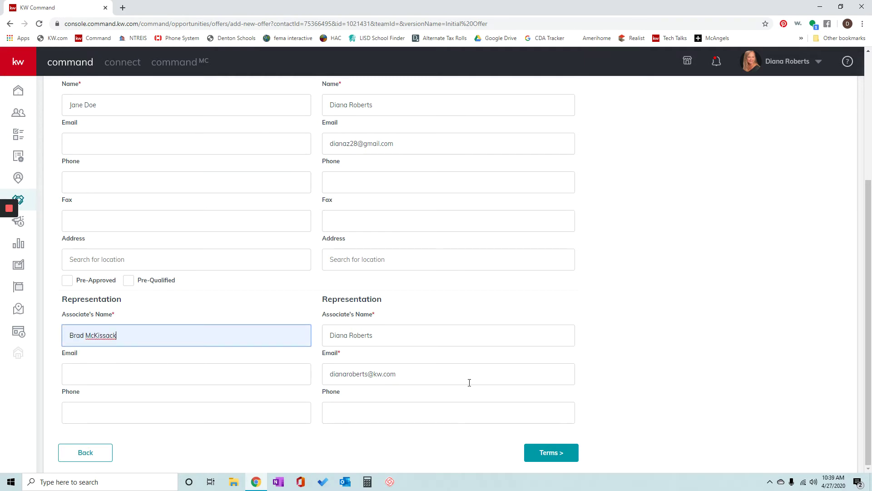
scroll(469, 383, up, 3)
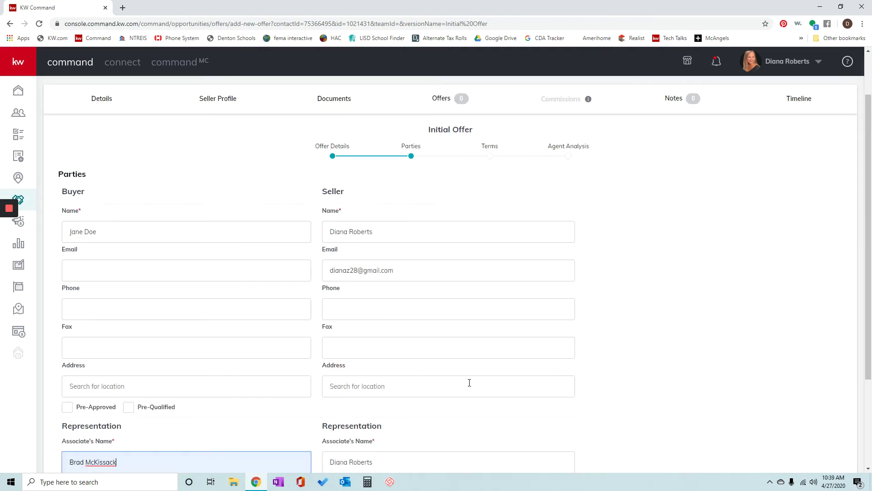
scroll(470, 383, down, 3)
click(549, 454)
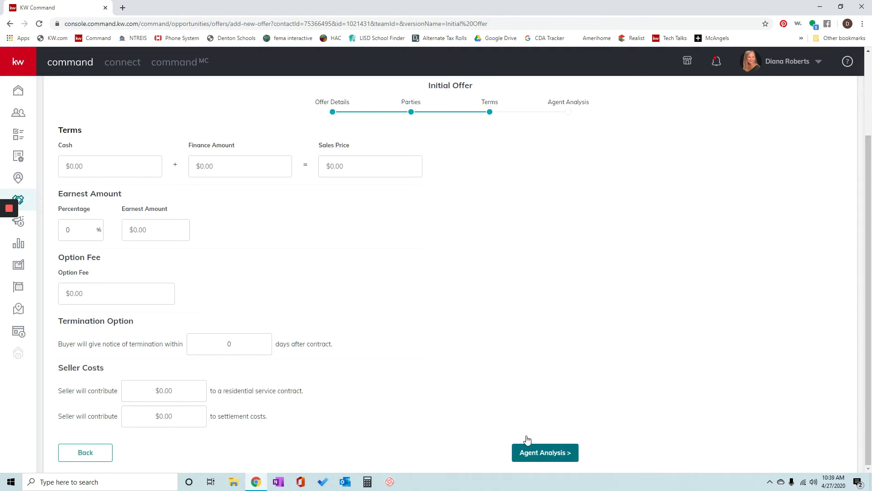
- Enter $10,000 cash and $90,000 financing with 1% earnest money
click(113, 171)
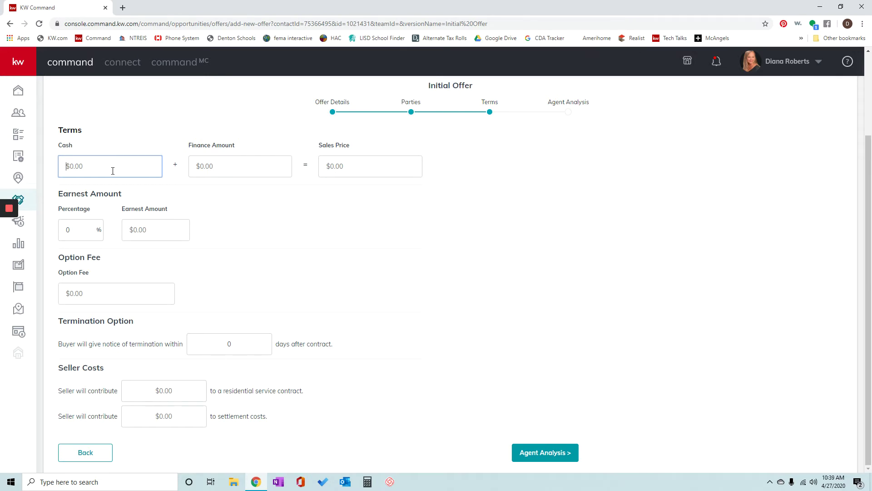
text(100000)
key(Tab)
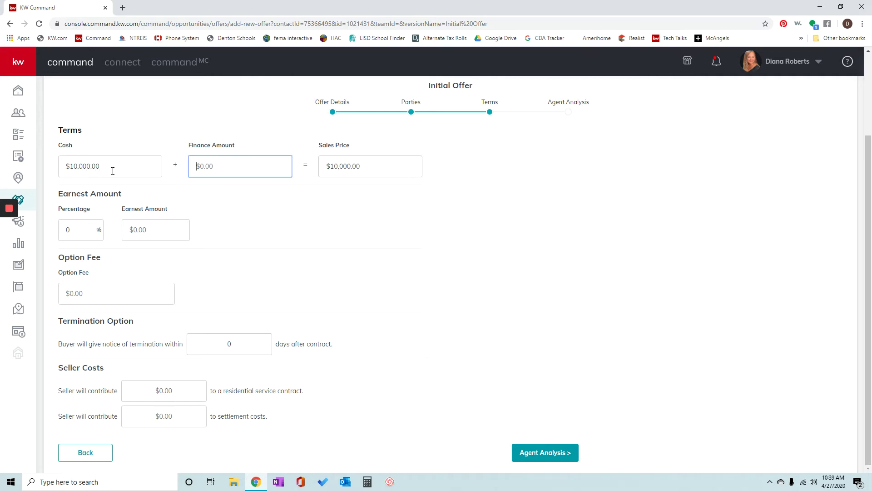
text(900000)
click(267, 222)
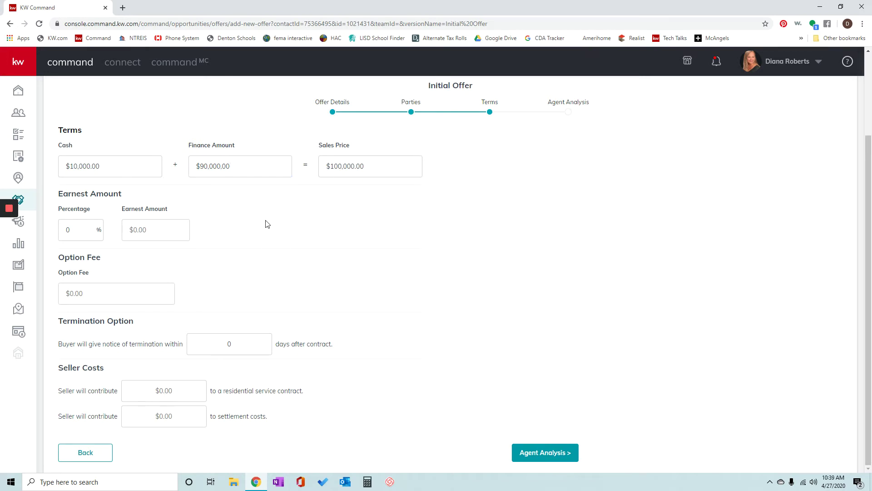
click(73, 229)
text(1)
click(241, 231)
- Set a $100 option fee and 5 termination days, then continue to Agent Analysis
click(115, 296)
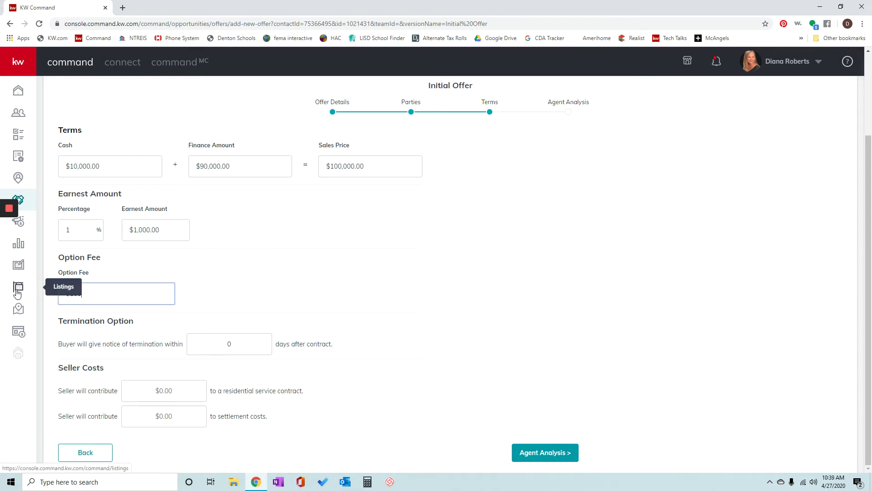
click(247, 289)
click(257, 348)
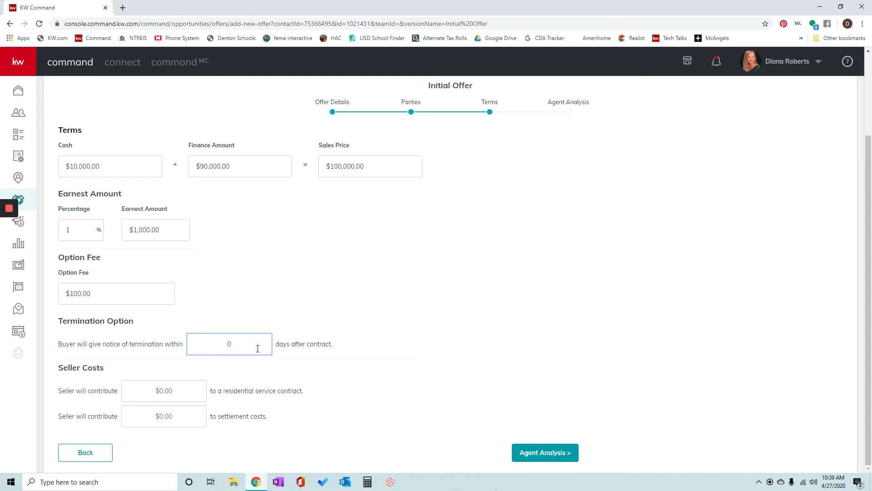
double_click(238, 348)
text(5)
click(445, 298)
click(554, 460)
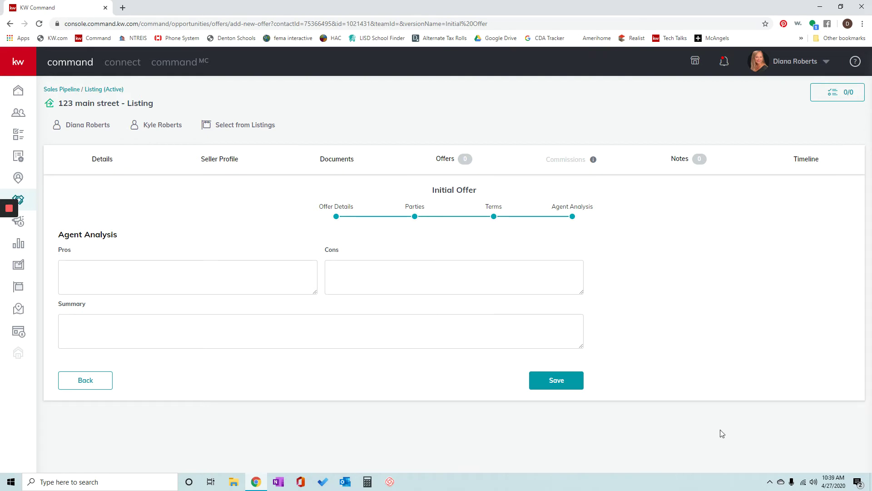
- Save the offer and mark the $100,000.00 offer as Accepted
click(559, 380)
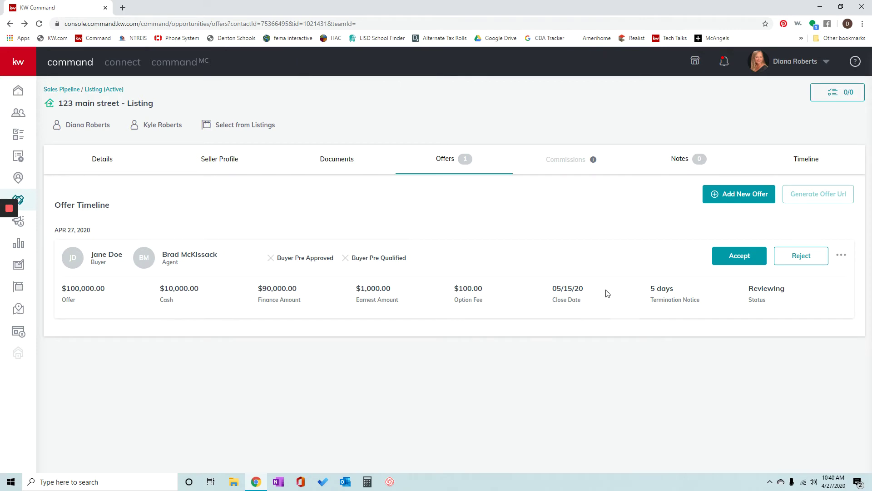
click(729, 258)
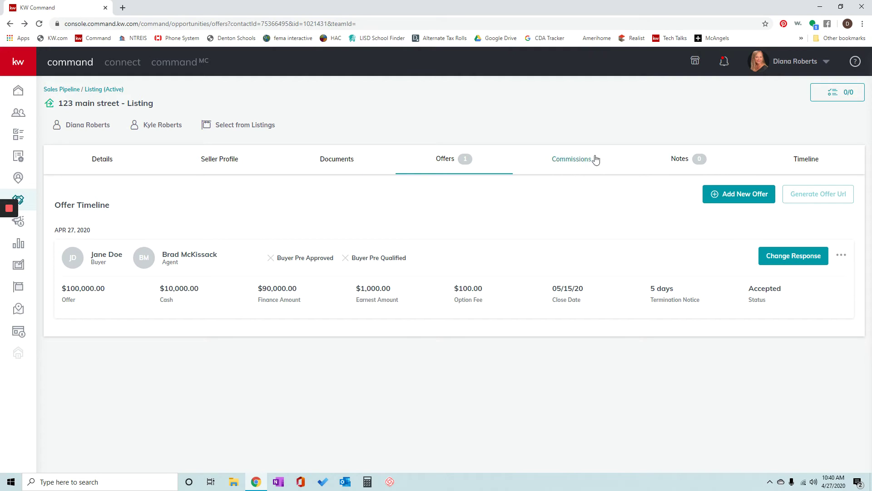
- View the Commissions tab showing the 3% ($3,000.00) commission on $100,000
click(560, 163)
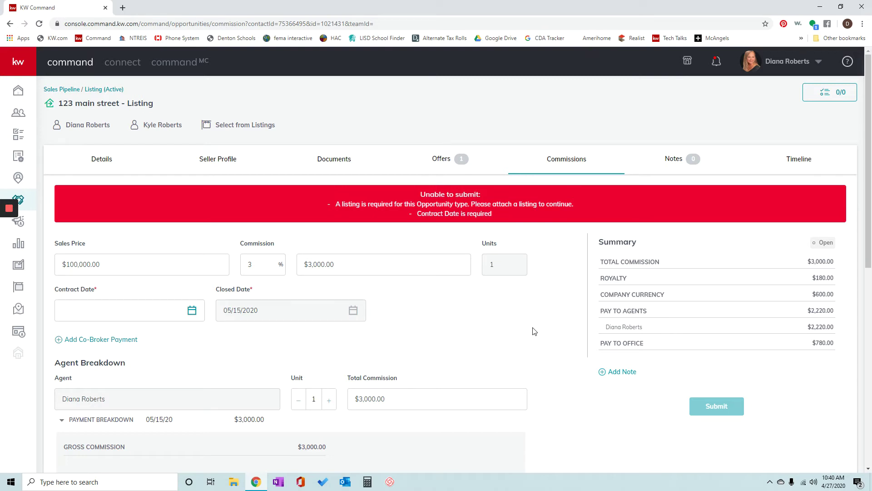
scroll(530, 330, down, 1)
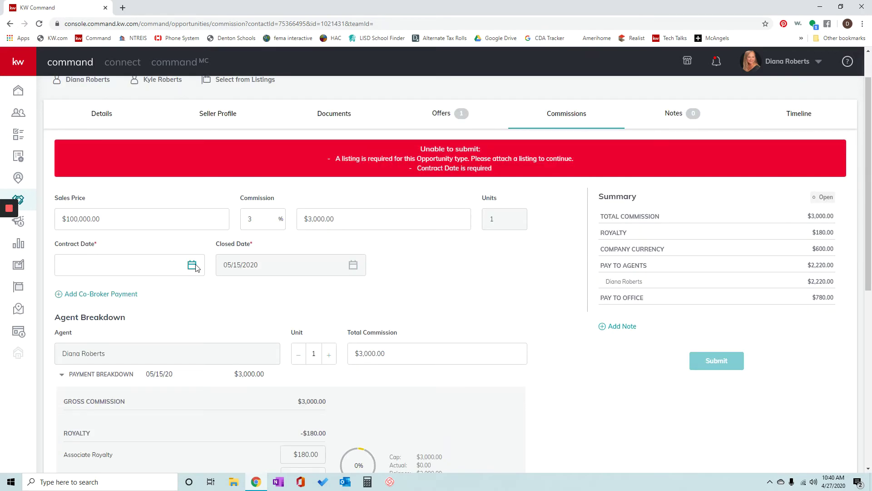
- Pick April 16, 2020 as the contract date and scroll to the Deductions section
click(192, 266)
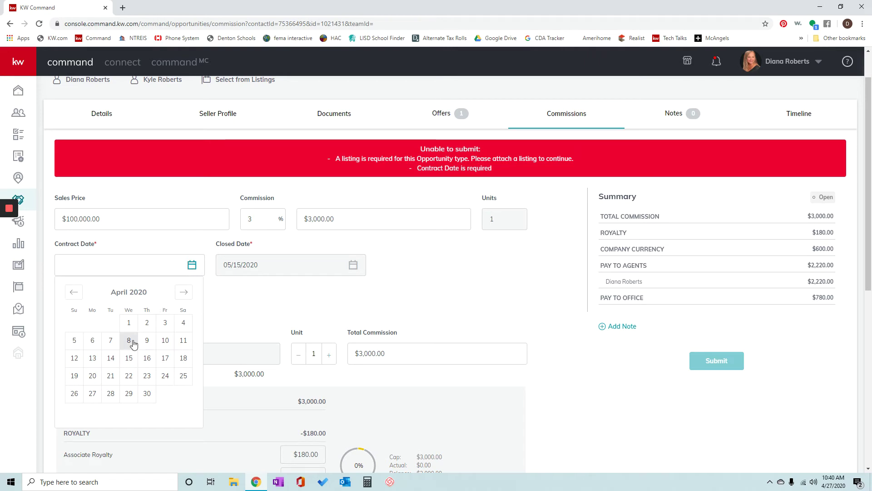
click(146, 359)
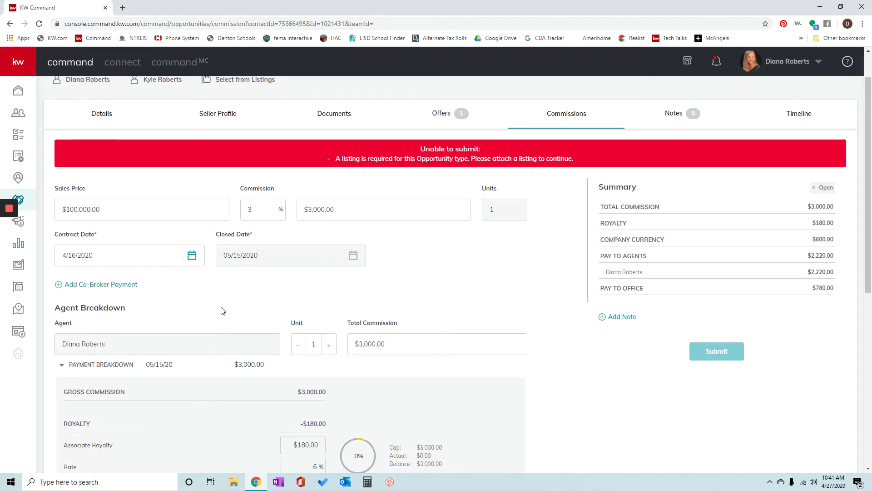
scroll(223, 311, down, 1)
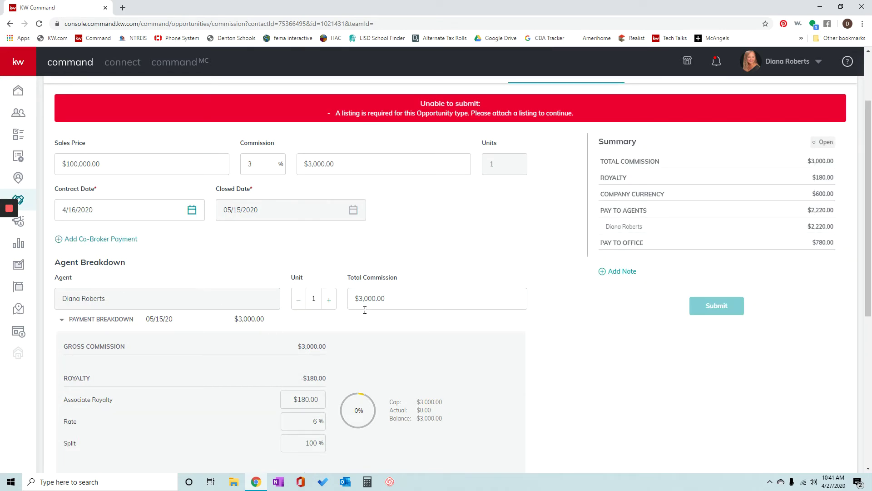
scroll(488, 379, down, 3)
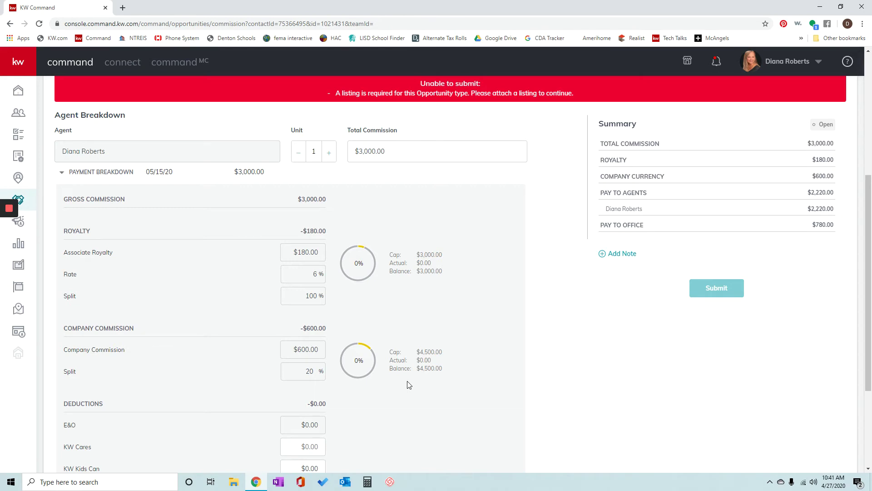
scroll(405, 381, down, 3)
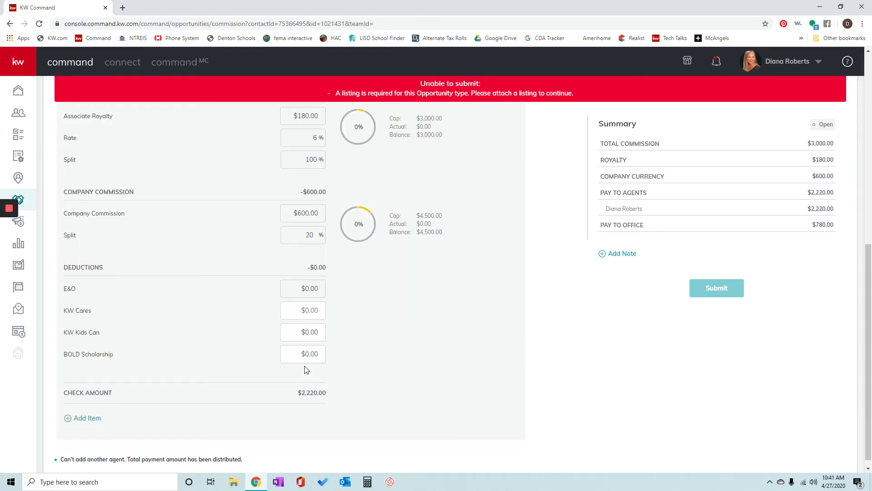
- Add a new Deduction item of $15.00 with description TF
click(91, 421)
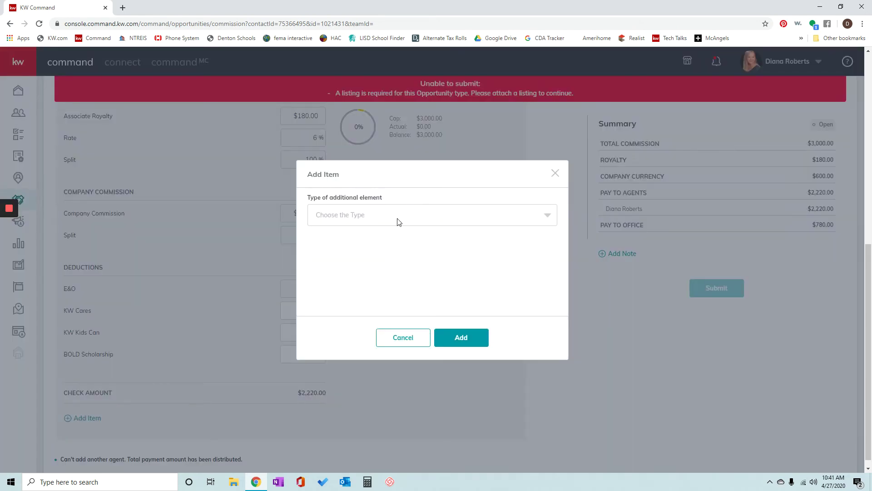
click(399, 221)
click(332, 282)
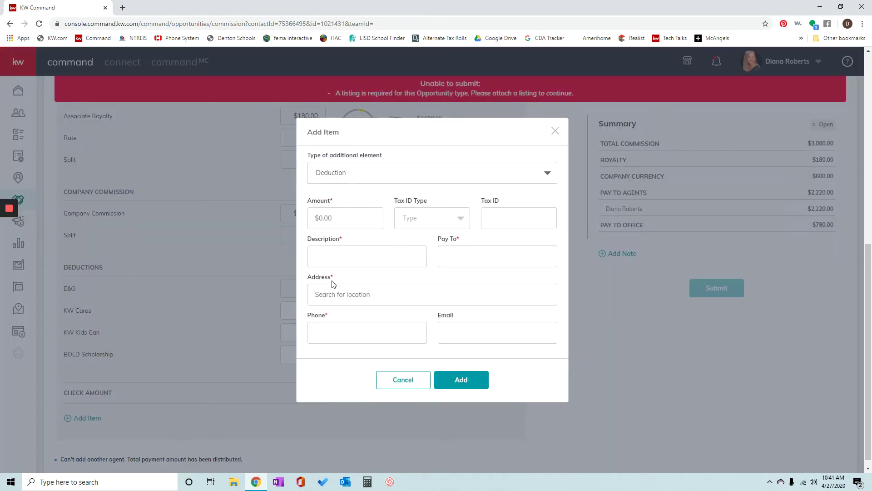
click(338, 216)
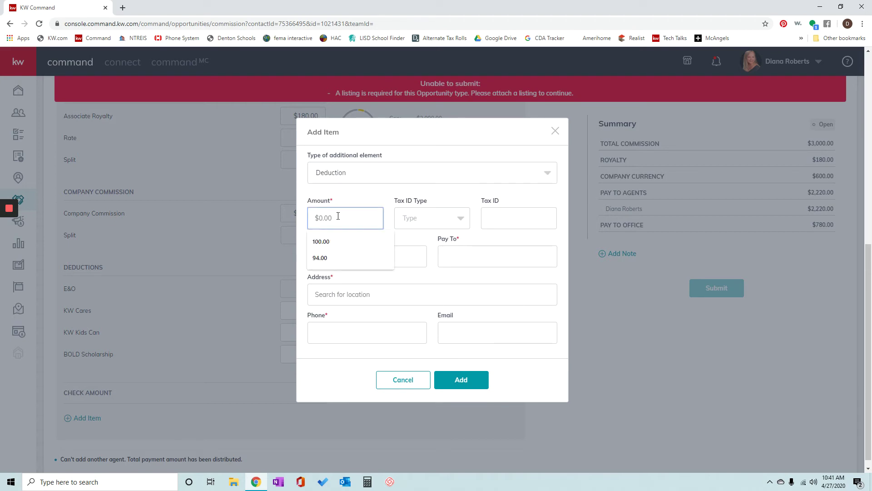
text(15)
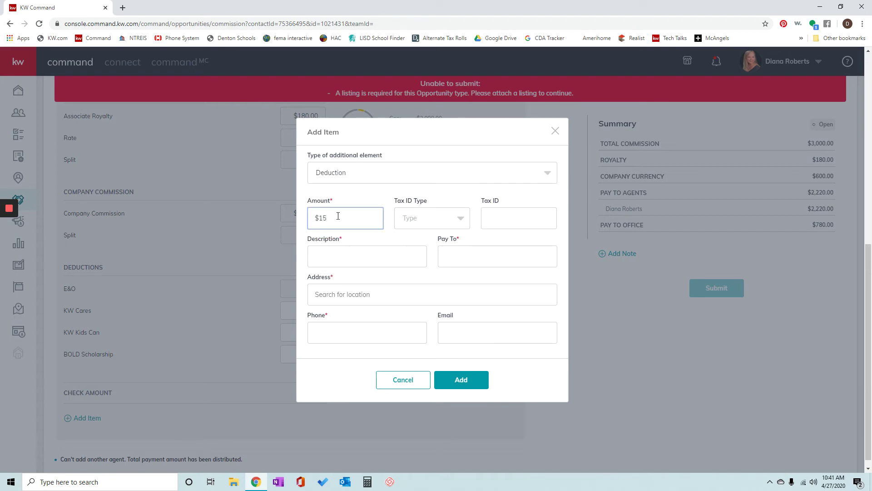
click(362, 259)
text(TF)
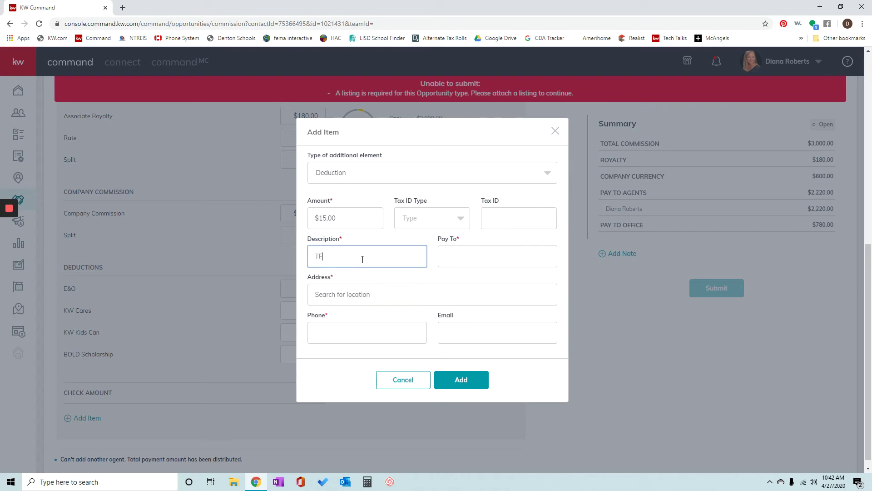
- Make the deduction payable to Keller Williams with the payee's address and phone, and add it
key(Tab)
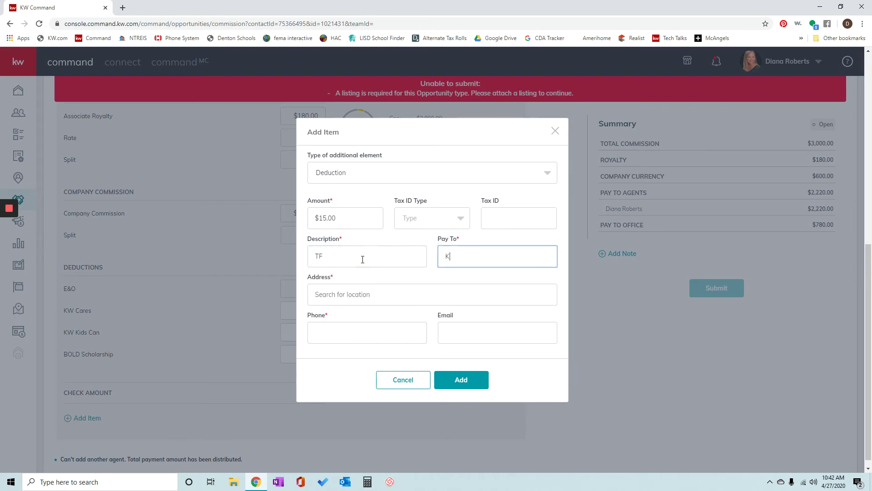
key(Tab)
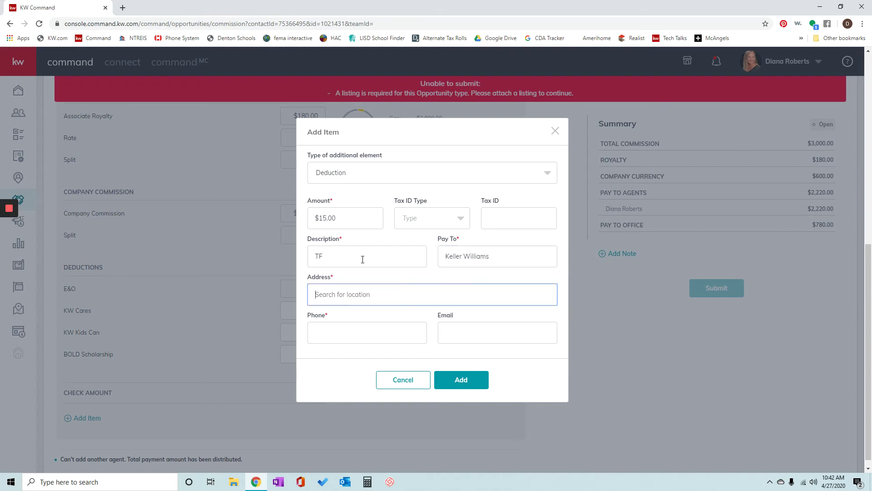
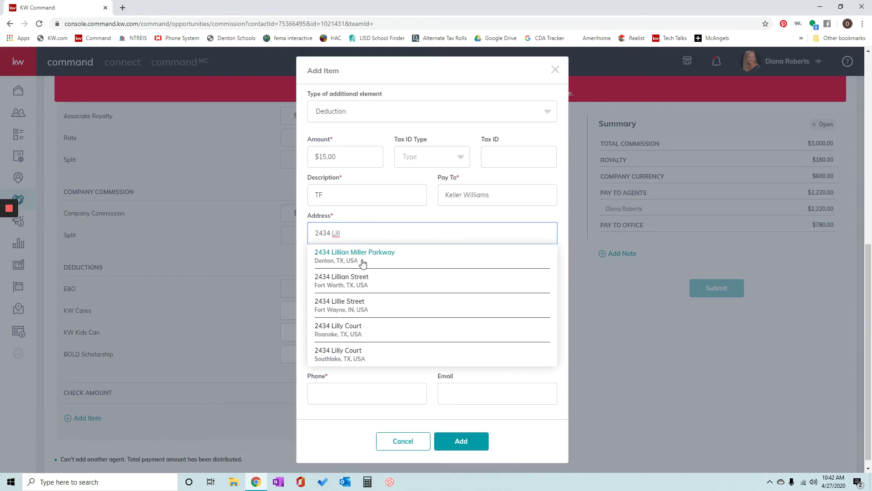
click(363, 257)
click(366, 338)
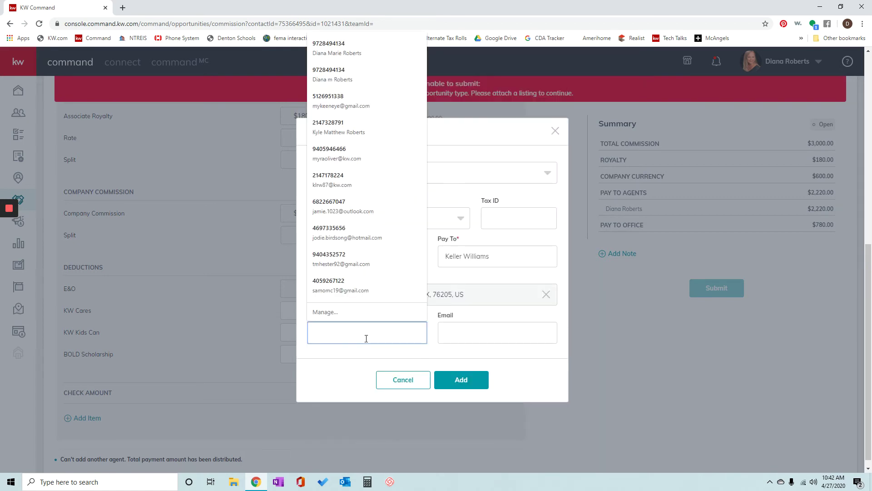
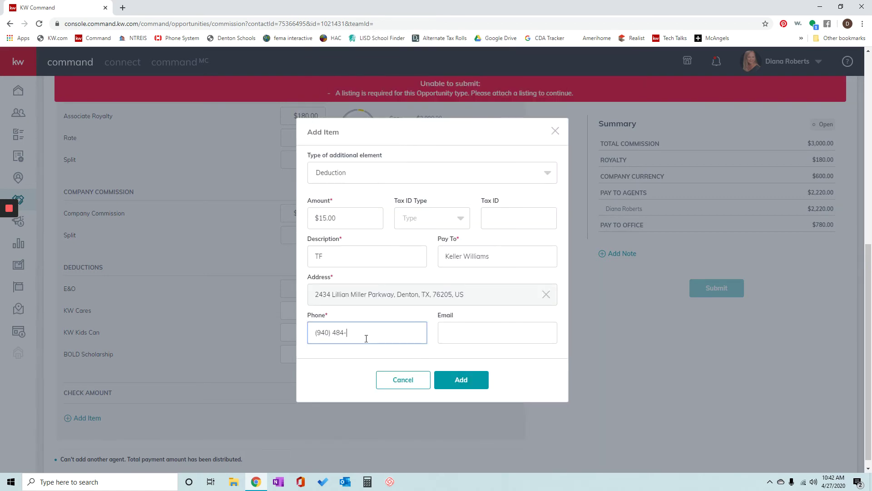
click(465, 381)
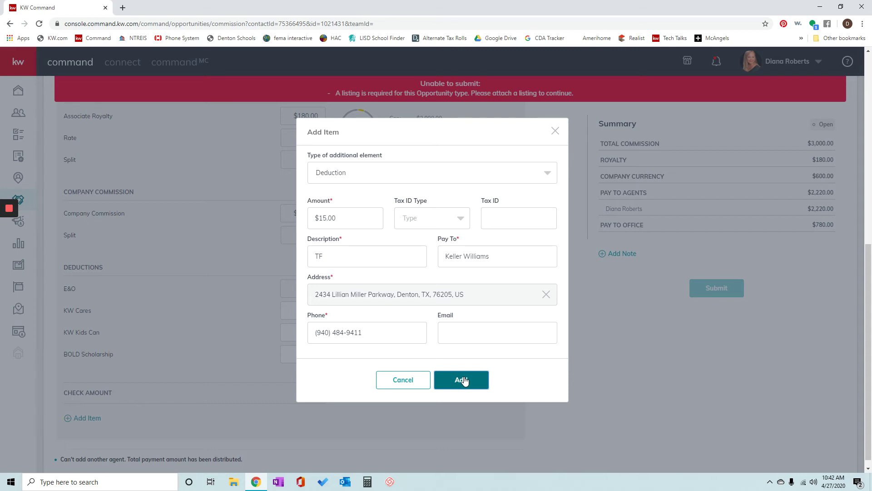
click(462, 380)
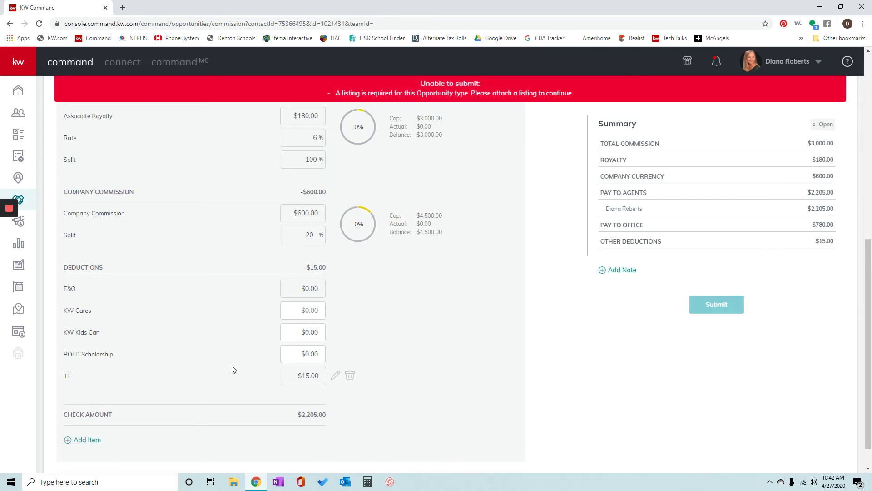
- Start another commission item, then close the form without adding anything
click(99, 441)
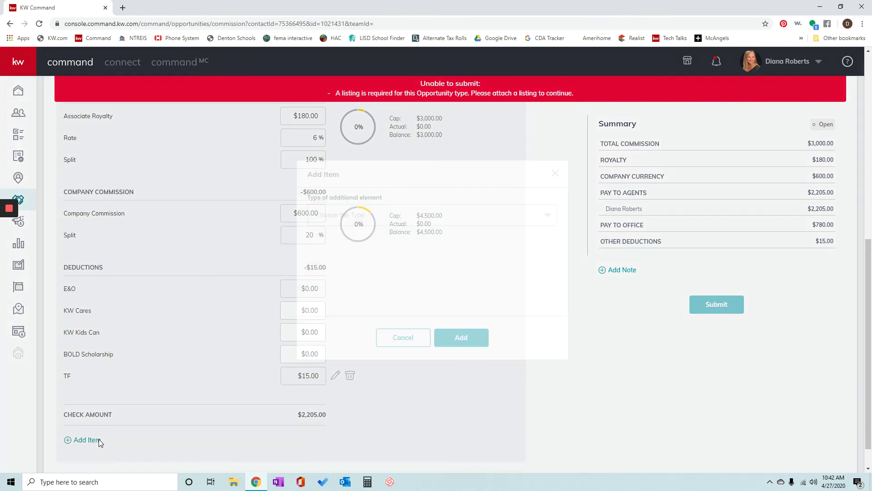
click(376, 215)
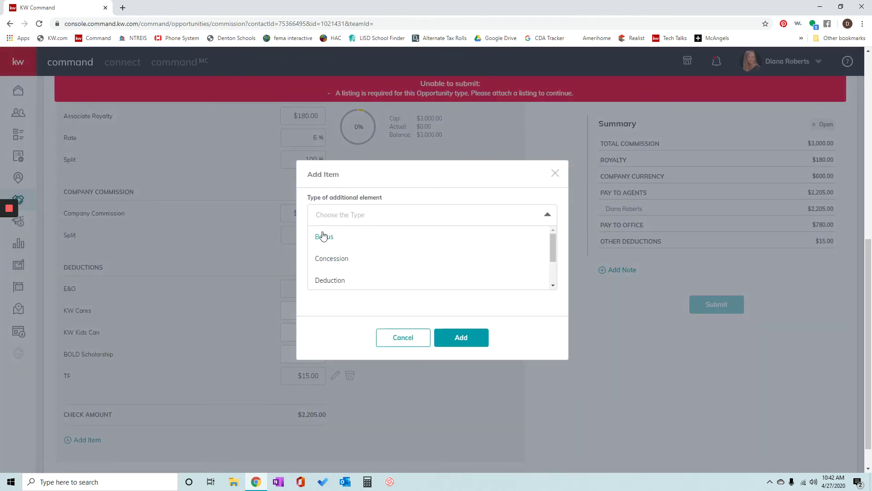
scroll(426, 257, down, 1)
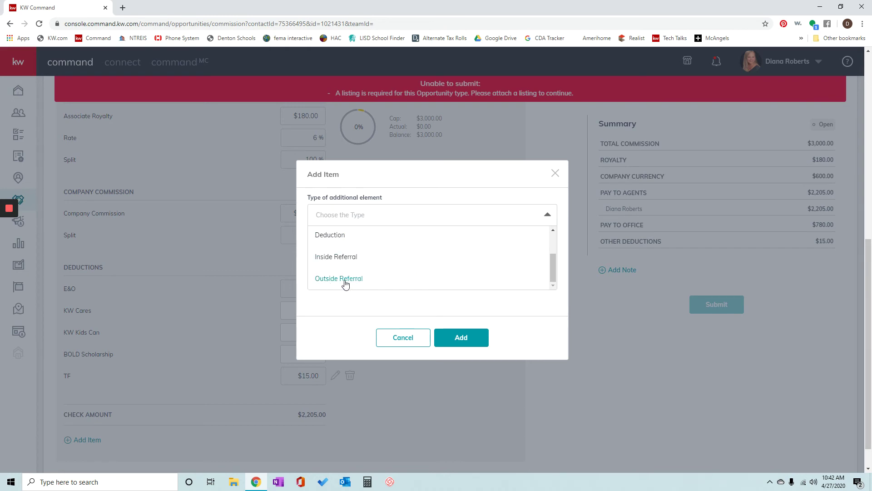
click(555, 173)
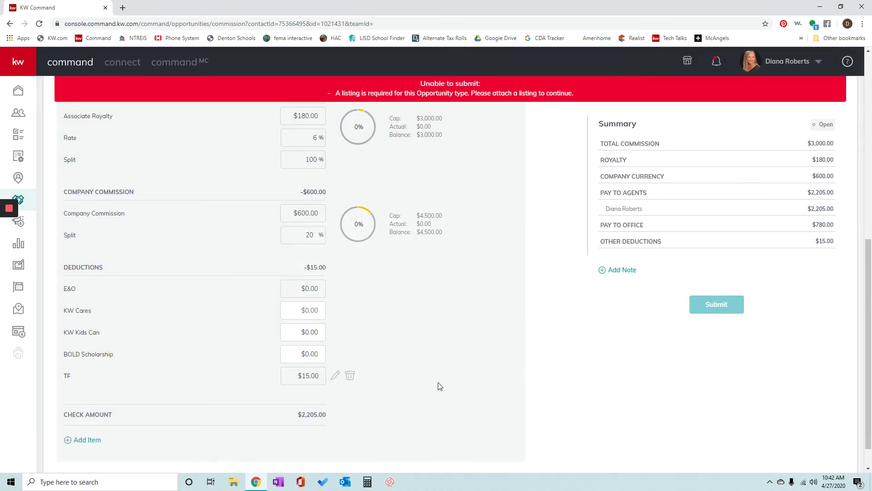
scroll(440, 386, up, 4)
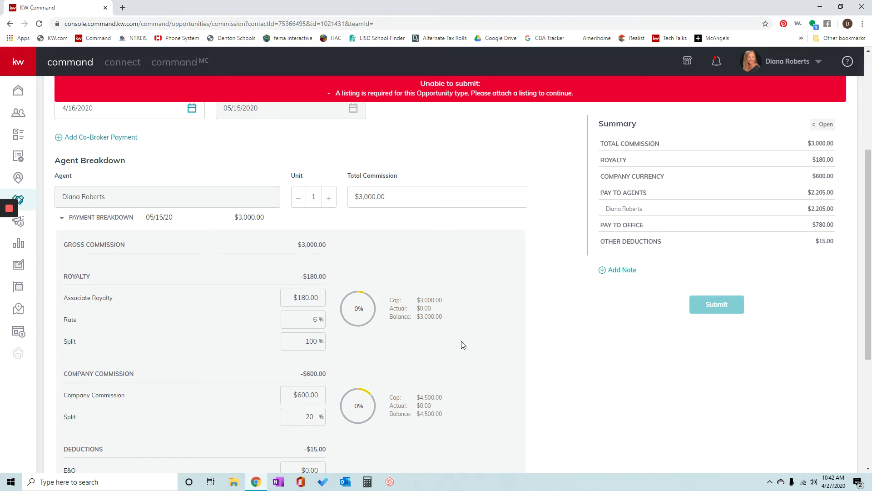
scroll(462, 345, down, 4)
scroll(233, 301, up, 5)
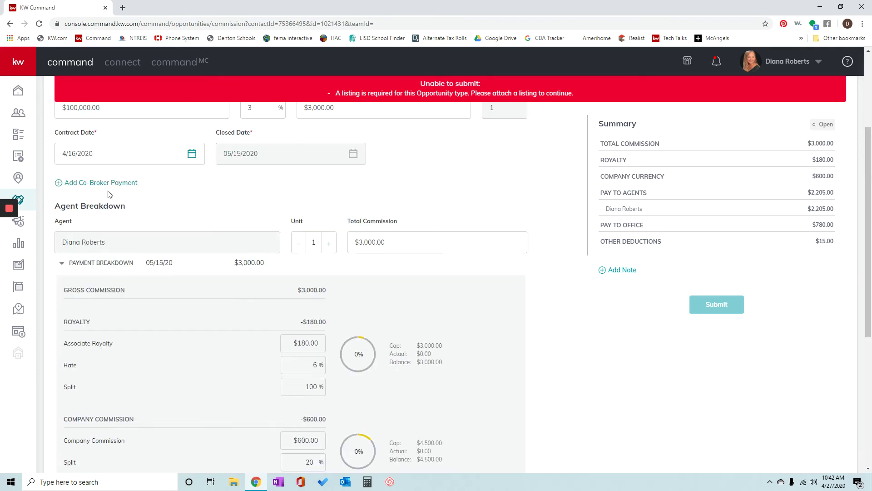
scroll(230, 309, down, 4)
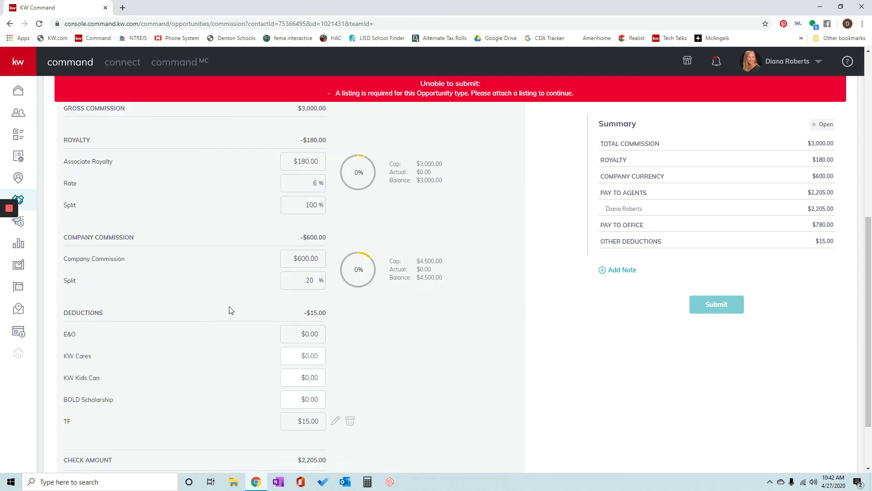
scroll(230, 310, down, 2)
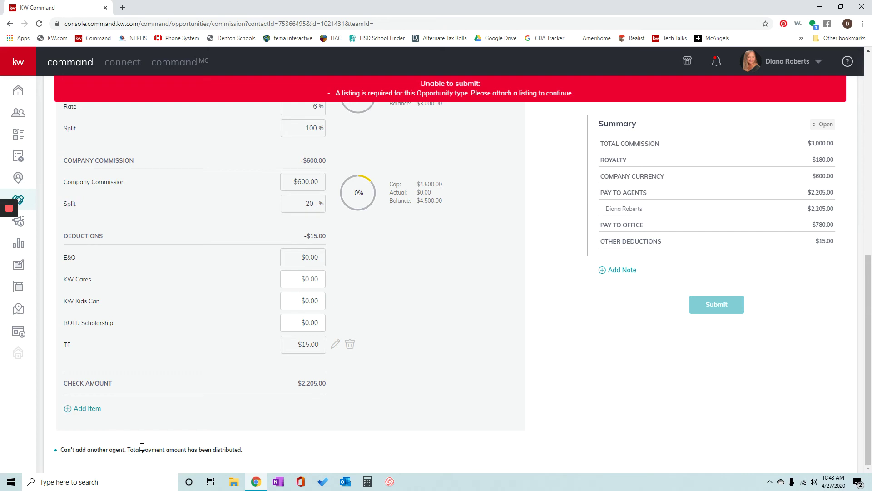
scroll(142, 447, up, 5)
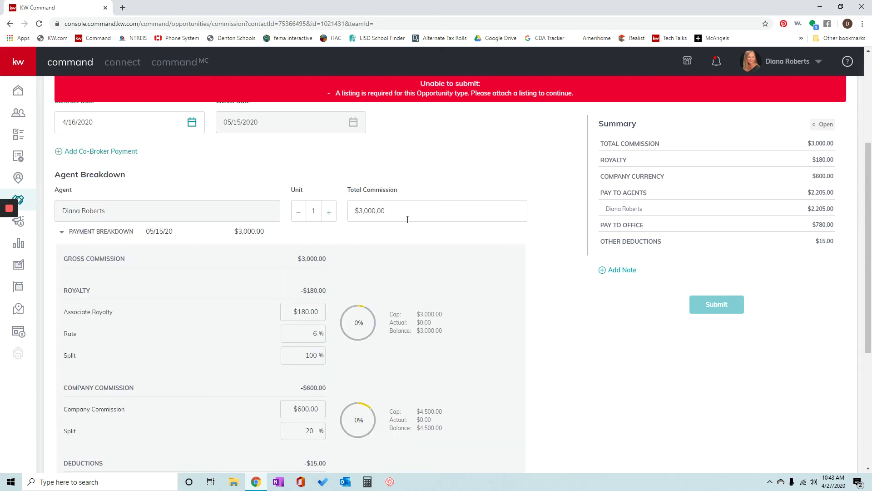
- Change the agent's total commission to $1,500.00, leaving a $1,095.00 check amount
click(393, 211)
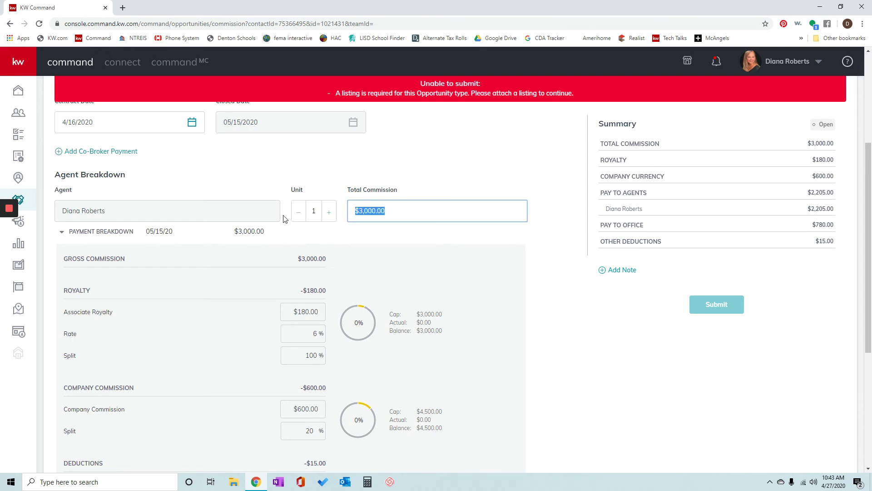
text(1,500)
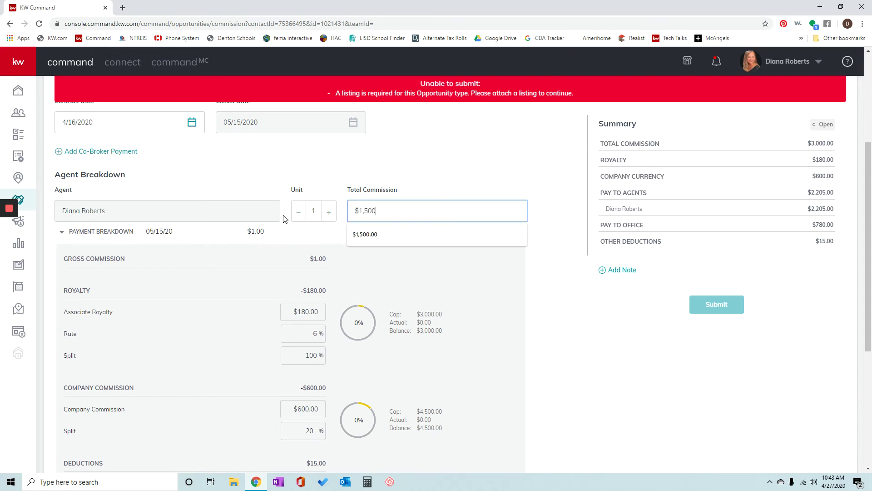
click(369, 235)
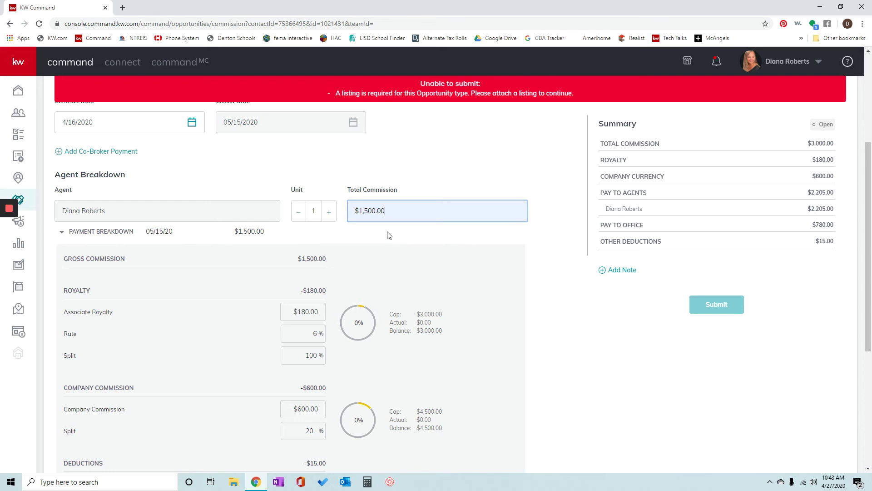
click(388, 233)
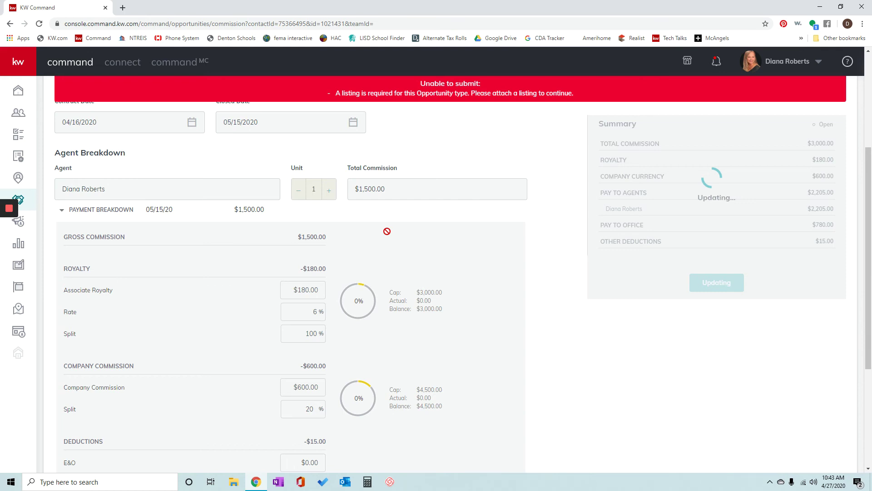
scroll(386, 231, down, 4)
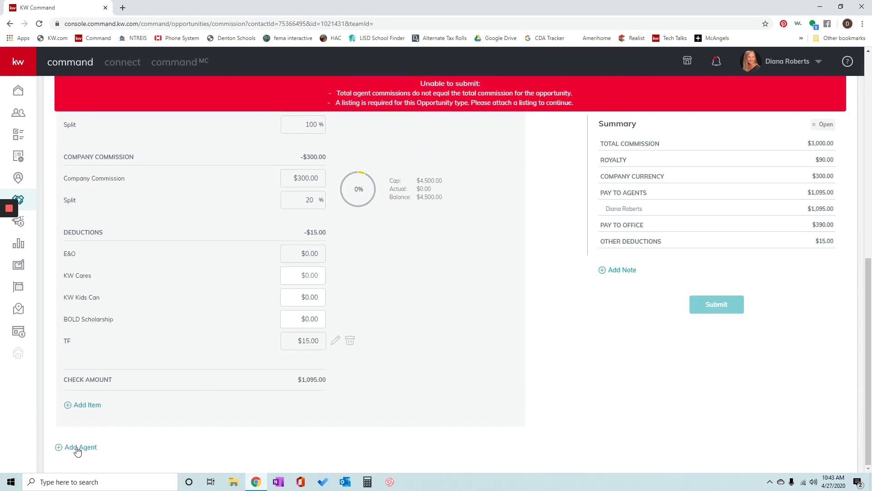
- Find the second agent by name in the agent search and add them to the breakdown at $0.00
click(77, 448)
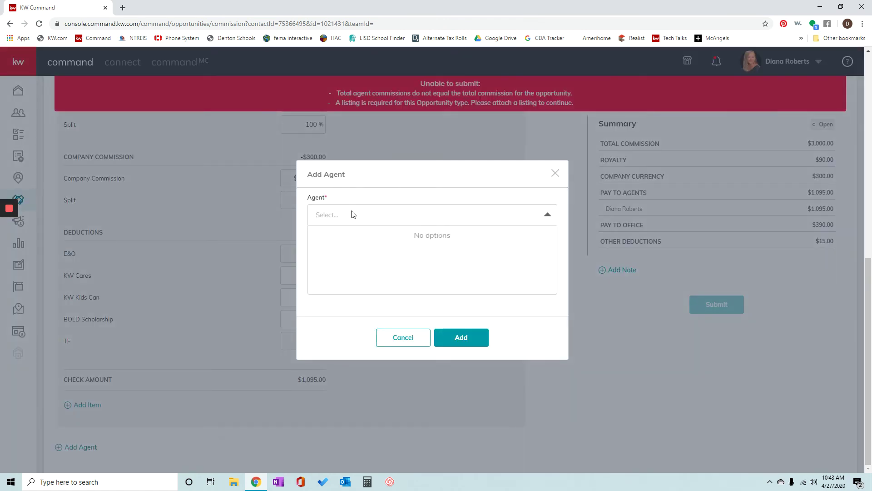
text(jess)
click(340, 239)
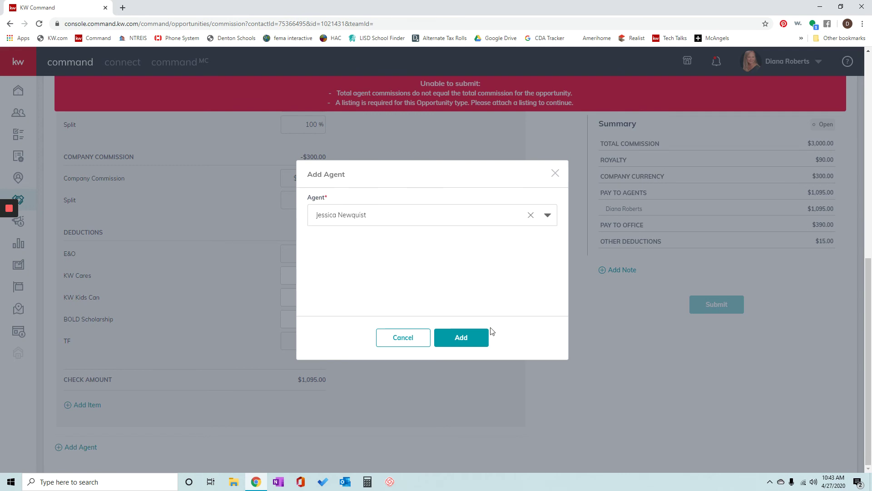
click(462, 340)
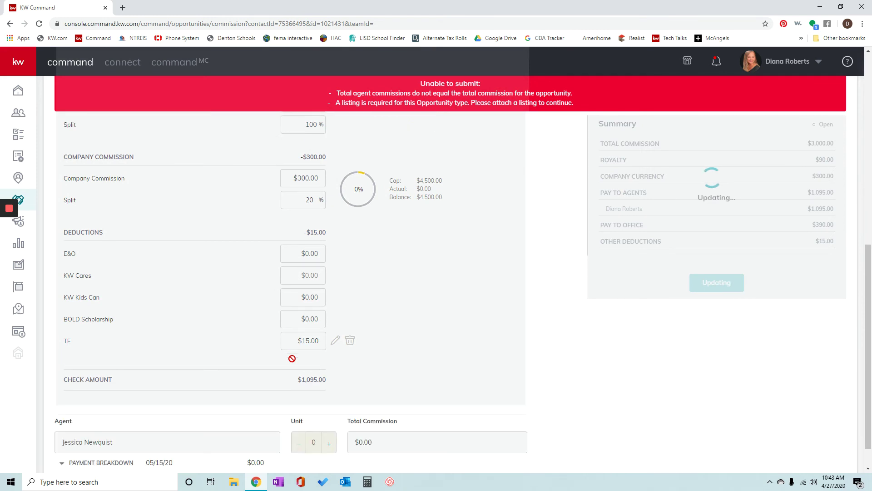
scroll(292, 359, down, 3)
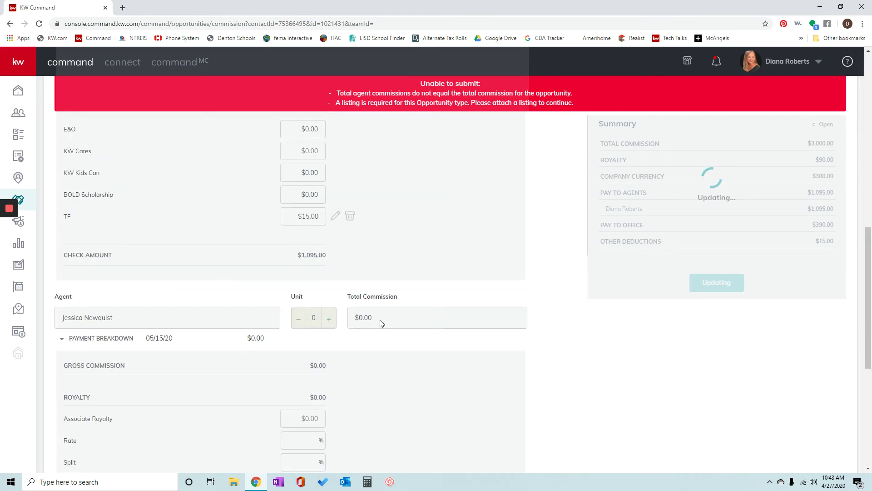
- Enter 1500 as the second agent's total commission, for a $960.00 net check
click(366, 346)
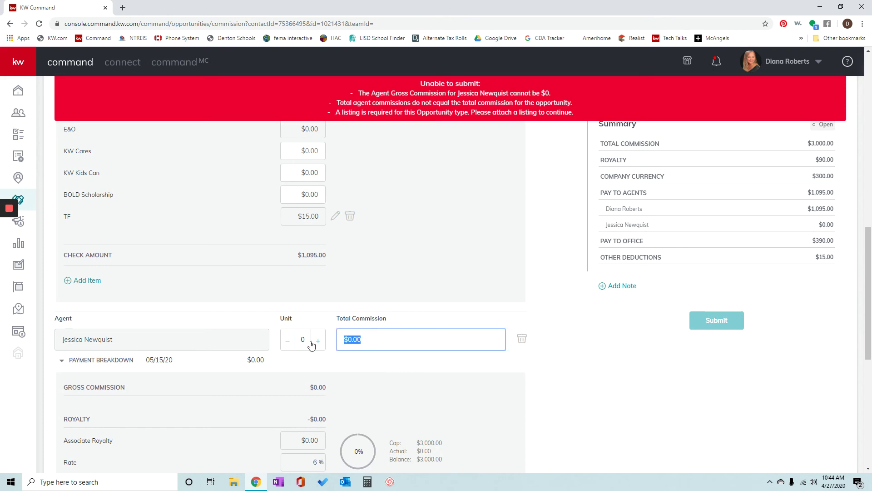
text(1500)
click(347, 366)
scroll(347, 366, down, 1)
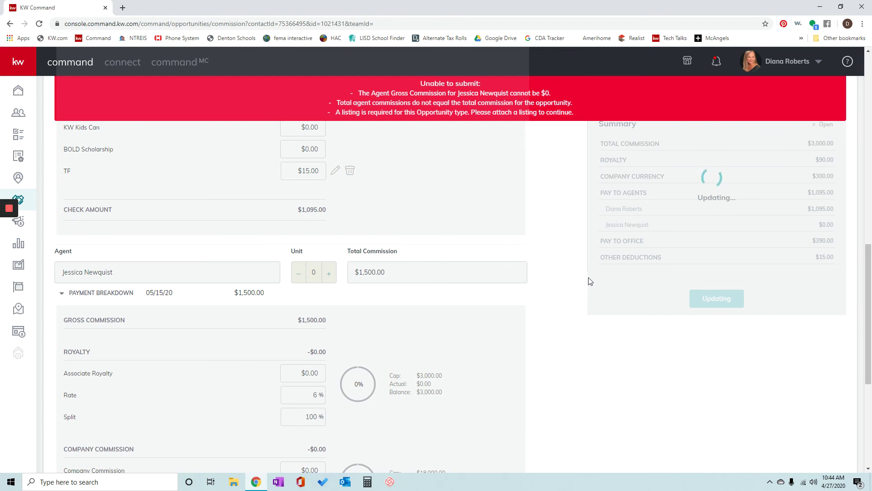
scroll(408, 364, down, 6)
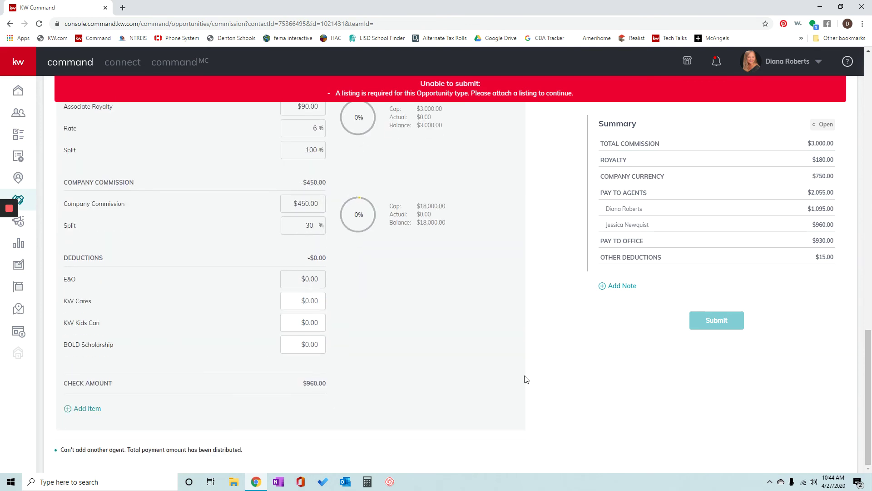
scroll(526, 379, up, 3)
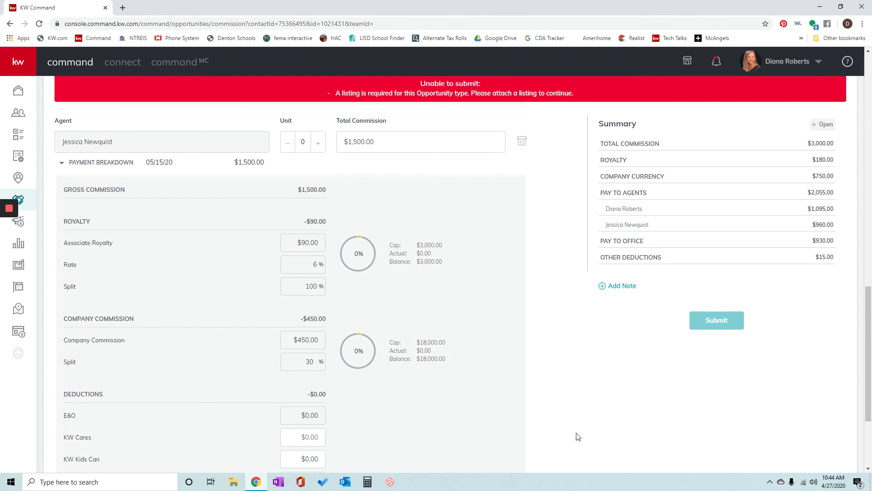
scroll(579, 436, up, 8)
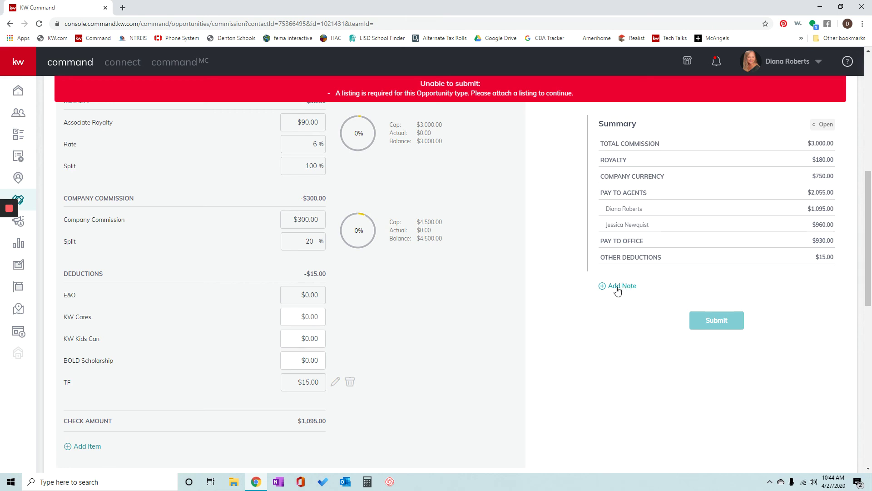
- Add a note under the Summary containing the contact's e-mail address
click(618, 287)
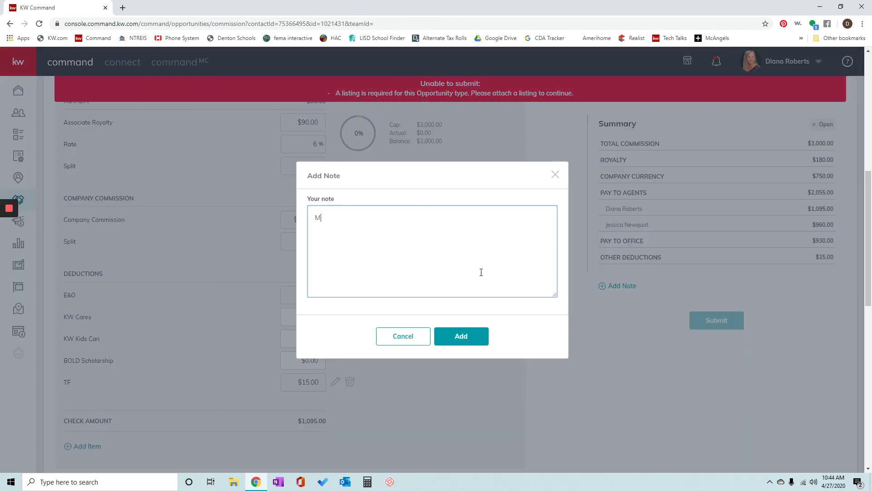
click(467, 341)
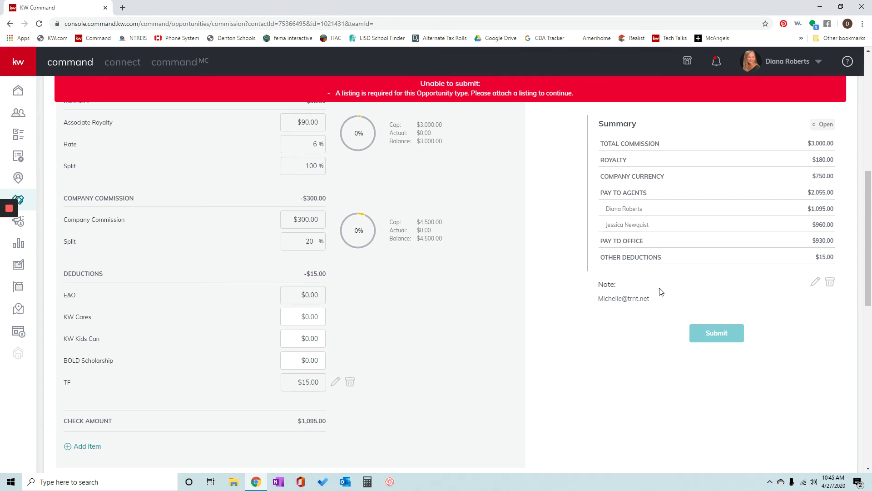
scroll(469, 162, up, 8)
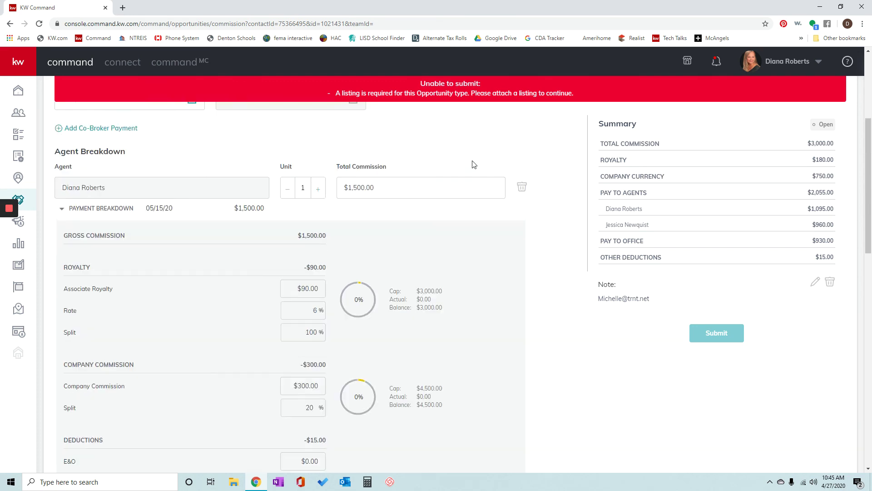